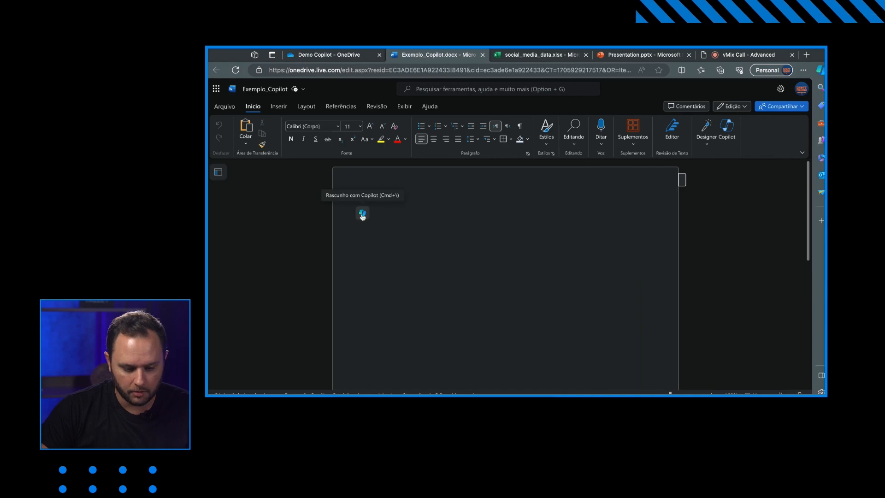
- Have Copilot draft a document with StartSe's artificial intelligence manifesto in a professional and also provocative tone
left_click(456, 234)
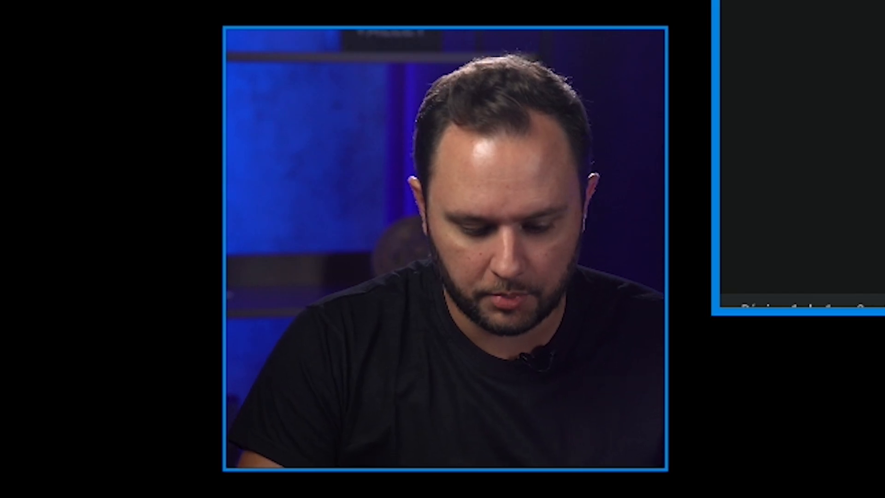
type("Escreva um docu")
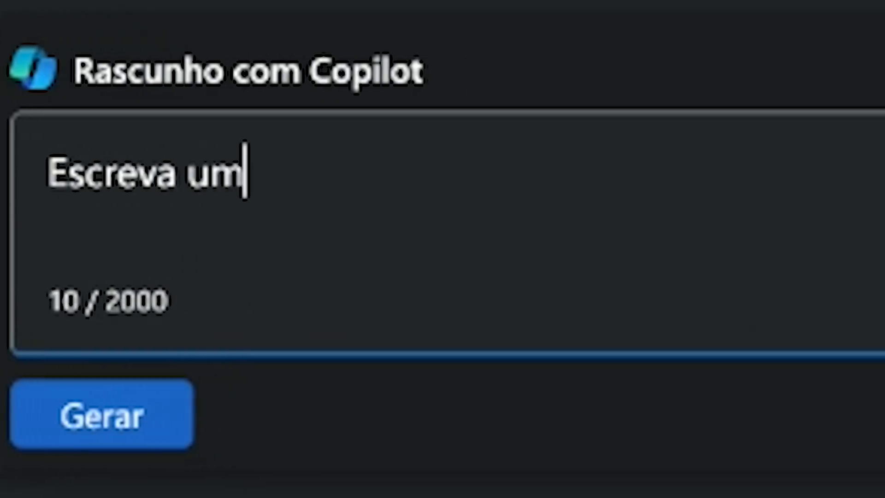
type("mento com o manif")
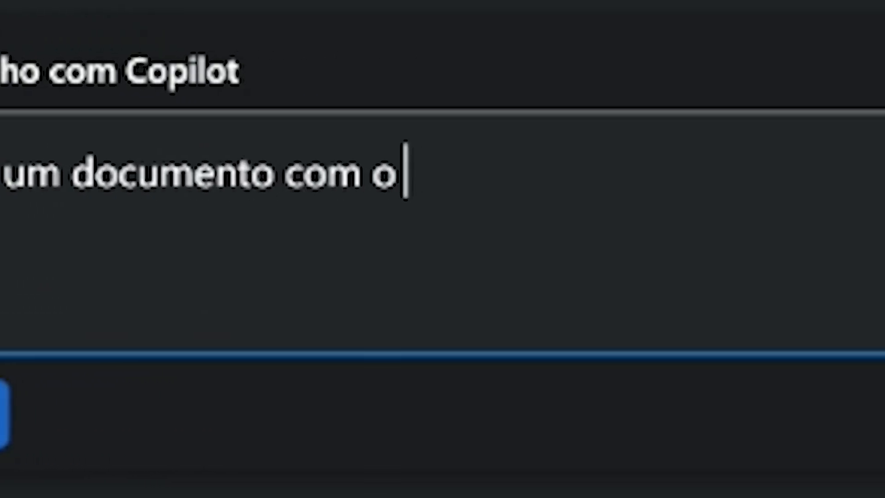
type("esto de inteligenci")
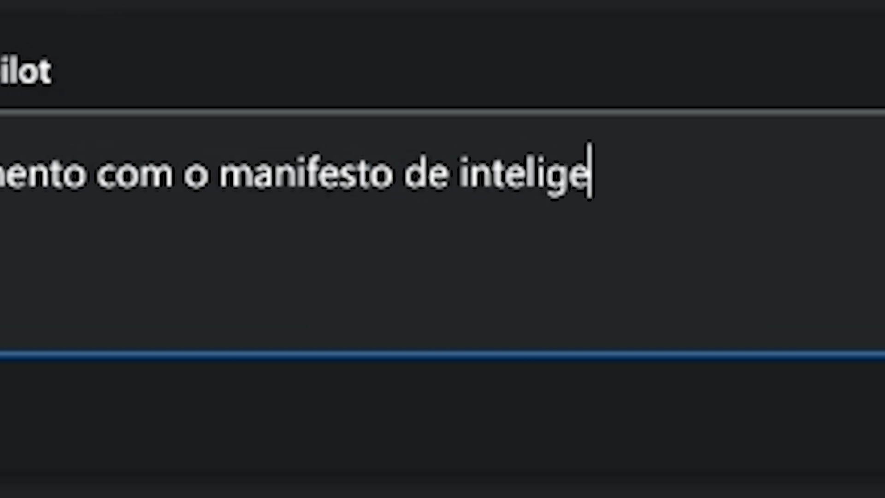
type("a artificial da S")
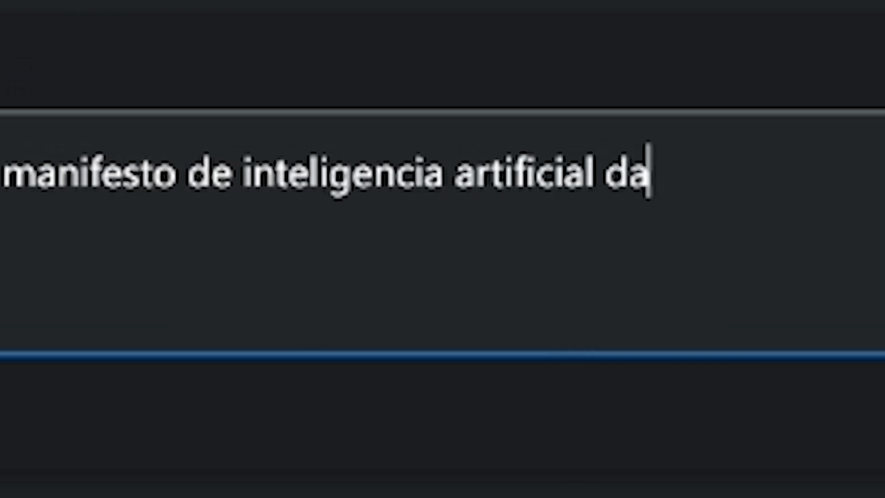
type("tartSe e traga e")
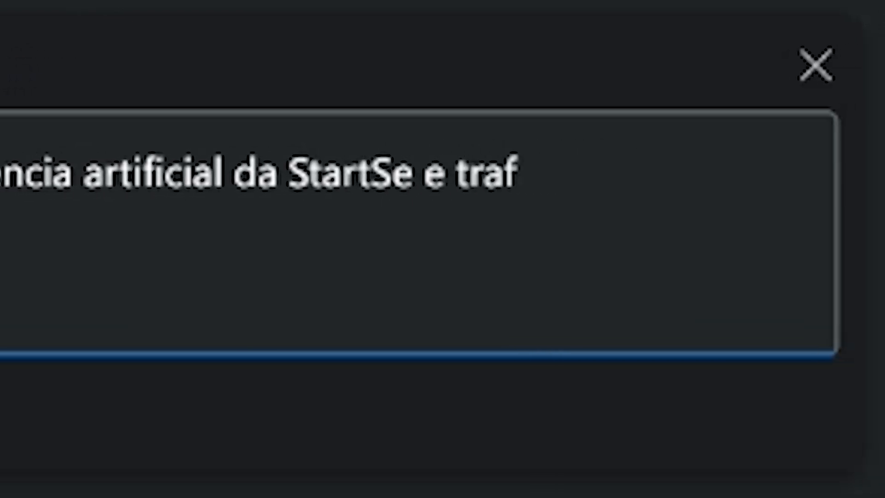
type("m um tom proi")
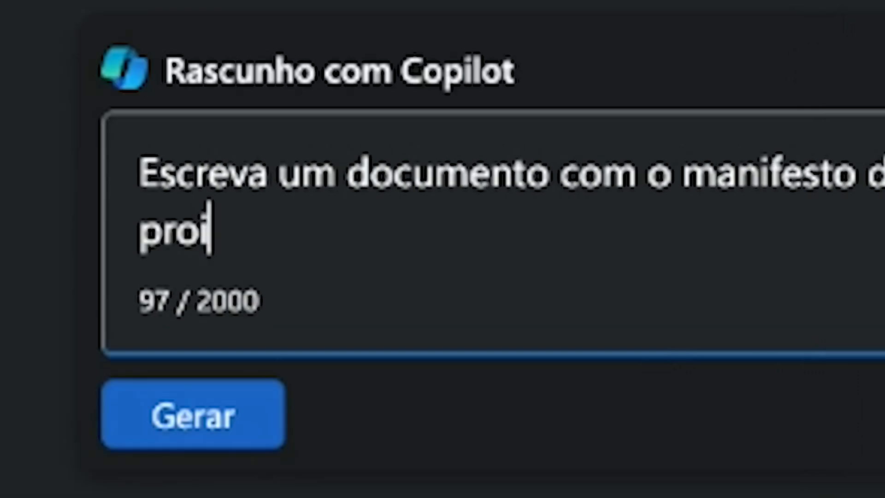
key("BackSpace")
type("fissional e também provo")
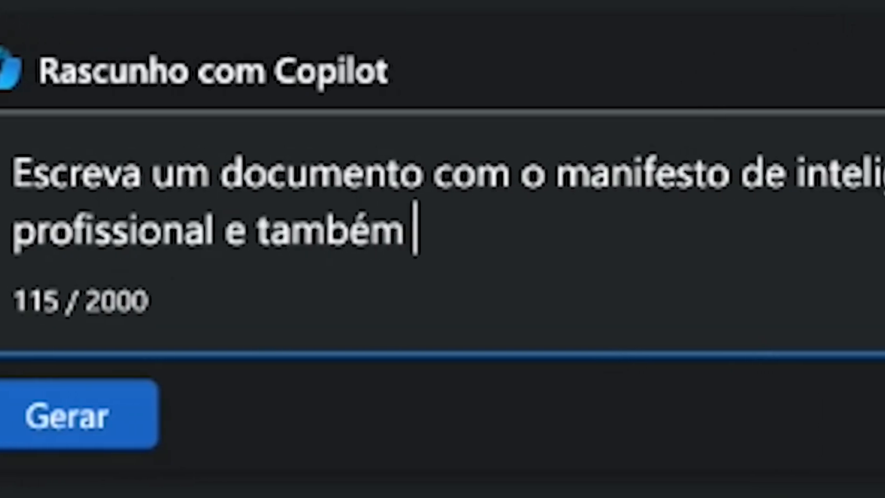
type("cati")
type("vo.")
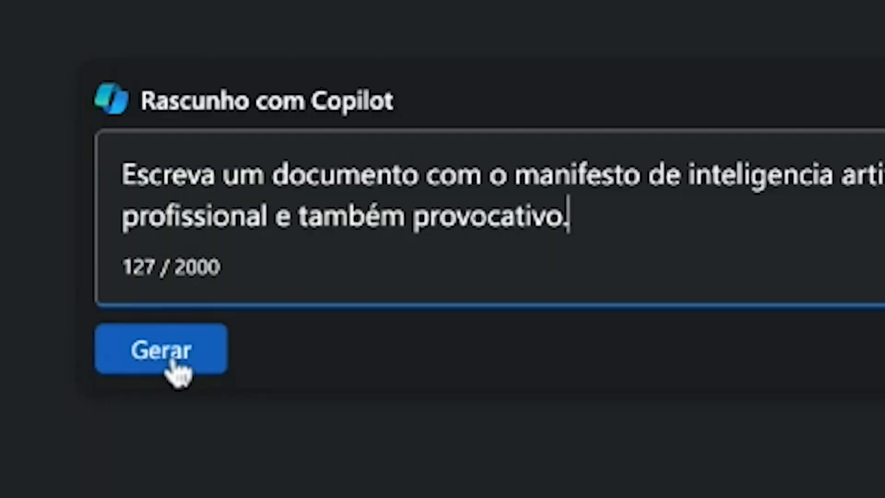
left_click(173, 369)
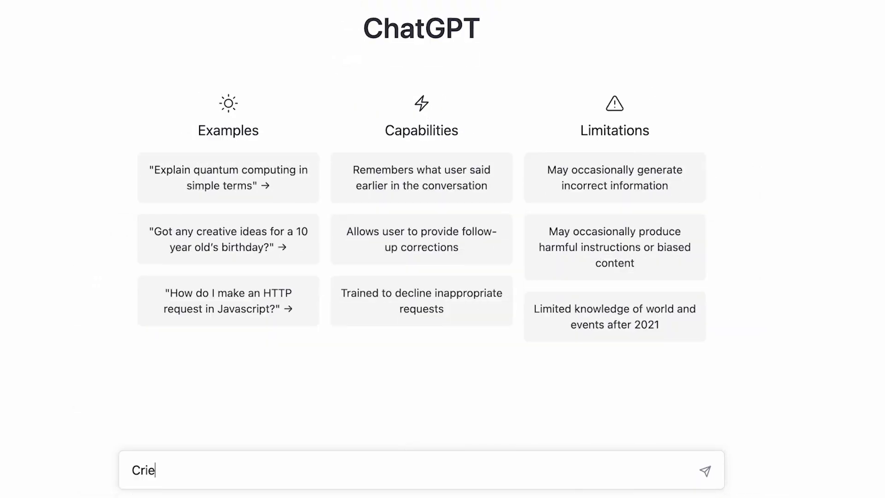
type("petição inicial para a")
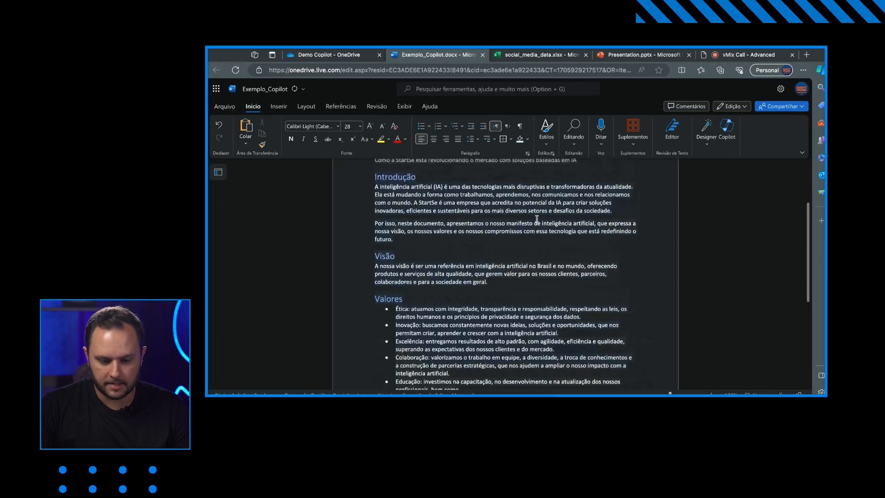
- Read through the generated manifesto and keep the Copilot draft
scroll(482, 215, "up", 5)
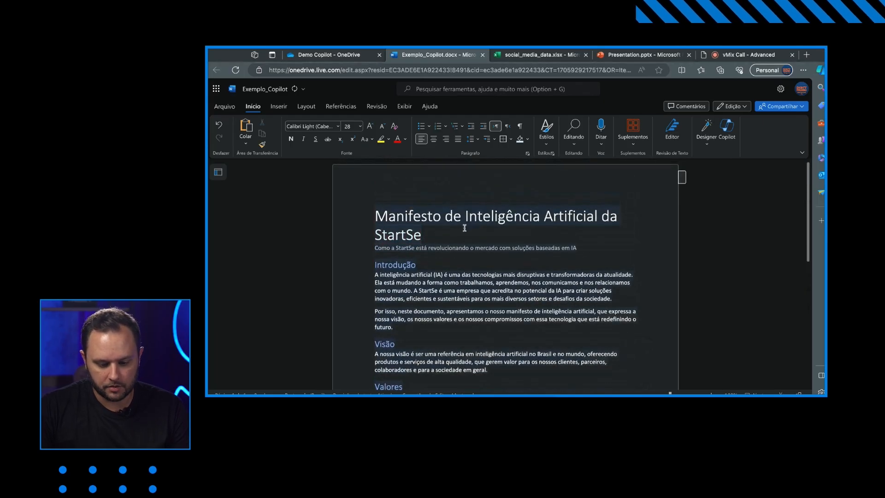
triple_click(464, 227)
left_click(447, 233)
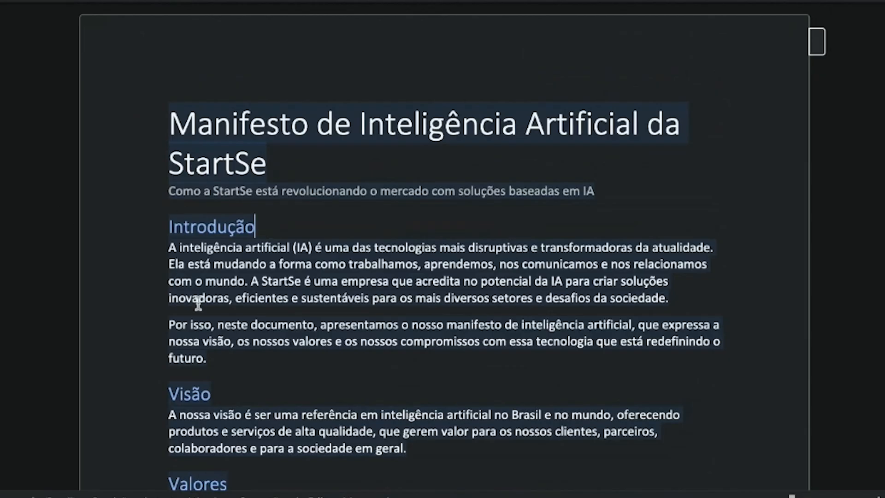
scroll(199, 304, "down", 3)
scroll(409, 306, "down", 3)
scroll(446, 286, "down", 10)
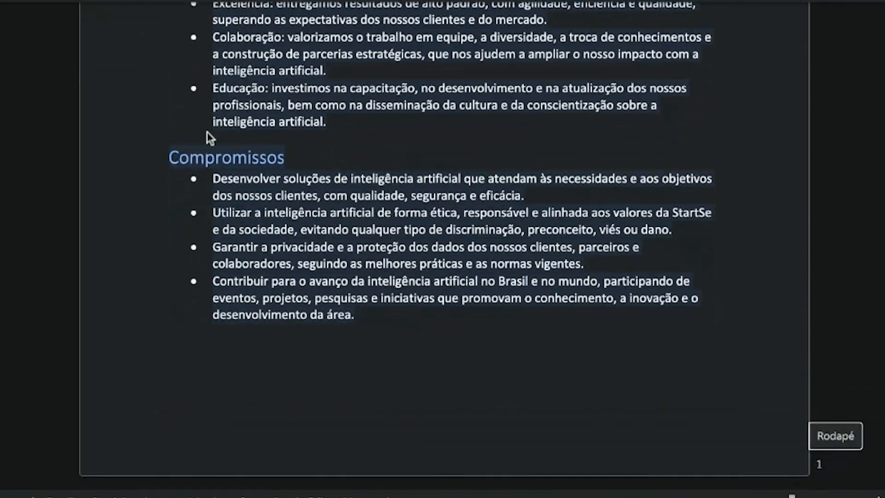
scroll(336, 215, "down", 10)
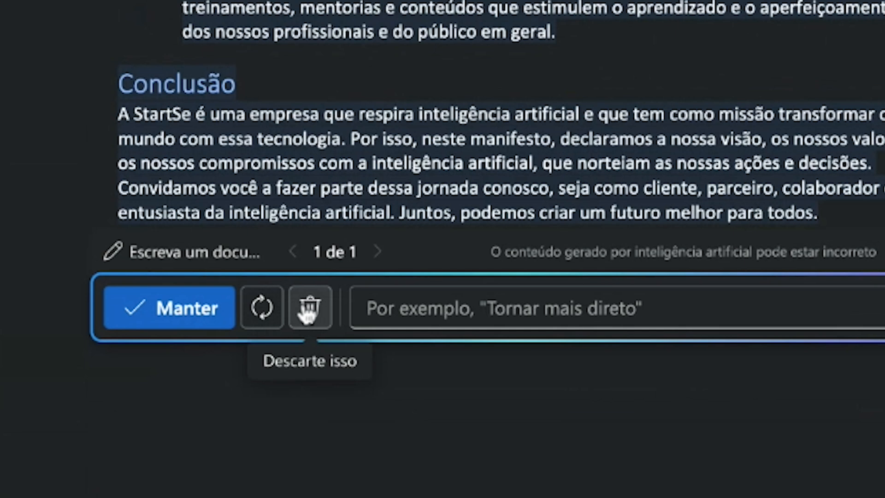
left_click(168, 314)
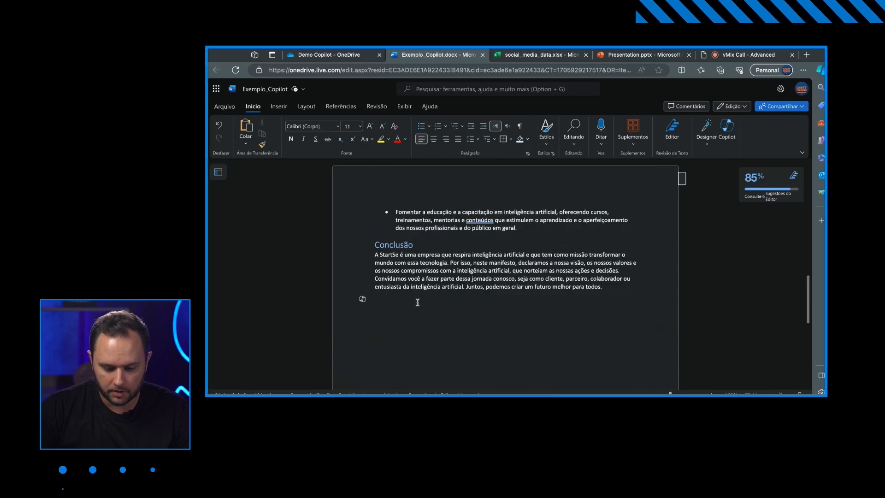
- Open the Editor pane to review the document's writing score and suggestions, then close it
scroll(420, 302, "up", 2)
scroll(268, 313, "up", 4)
scroll(268, 314, "up", 10)
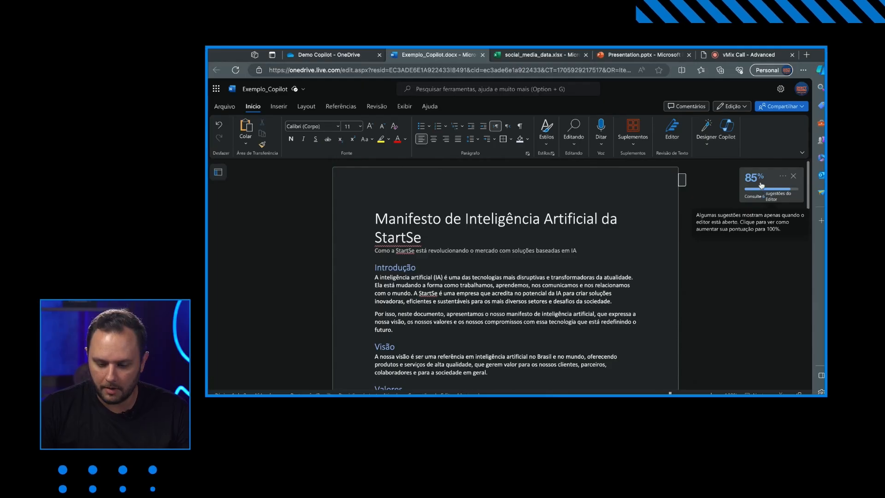
left_click(761, 185)
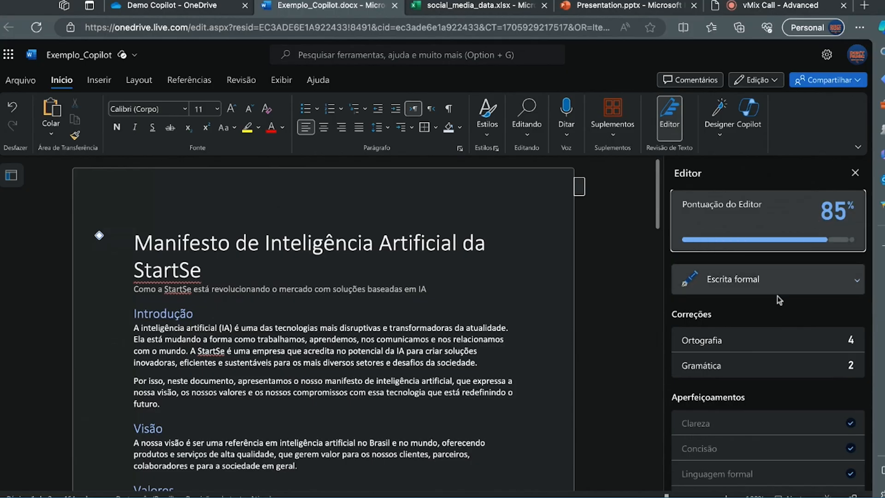
scroll(733, 300, "down", 5)
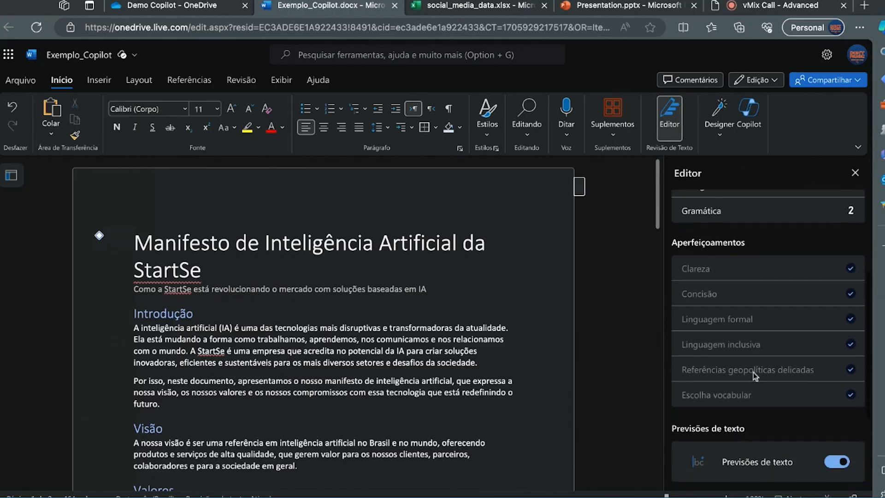
scroll(691, 234, "up", 3)
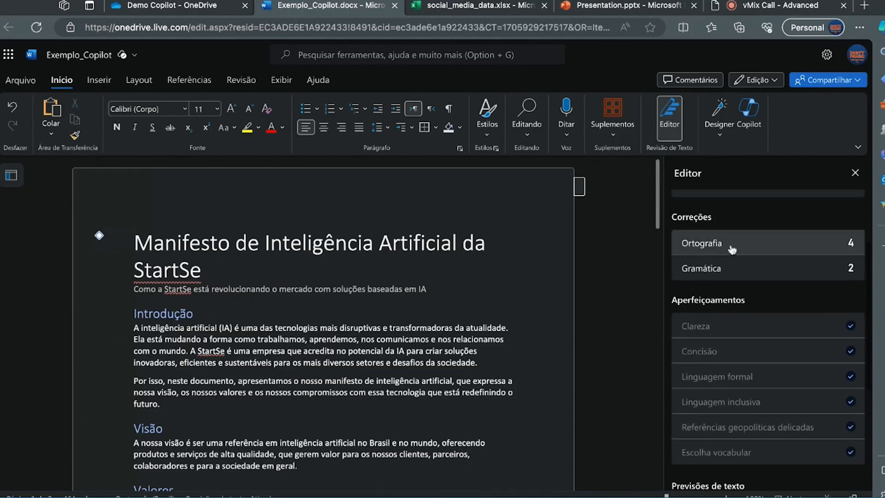
left_click(855, 174)
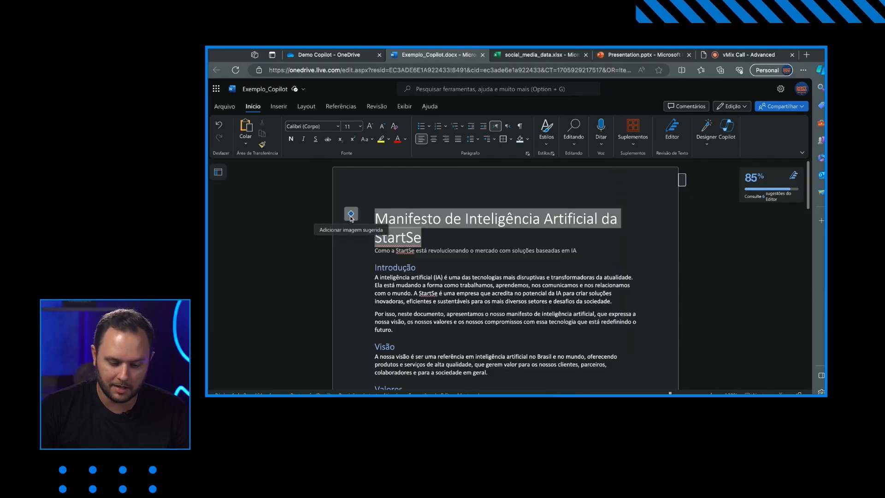
- Insert the suggested stock image of a digital face above the manifesto title
left_click(348, 216)
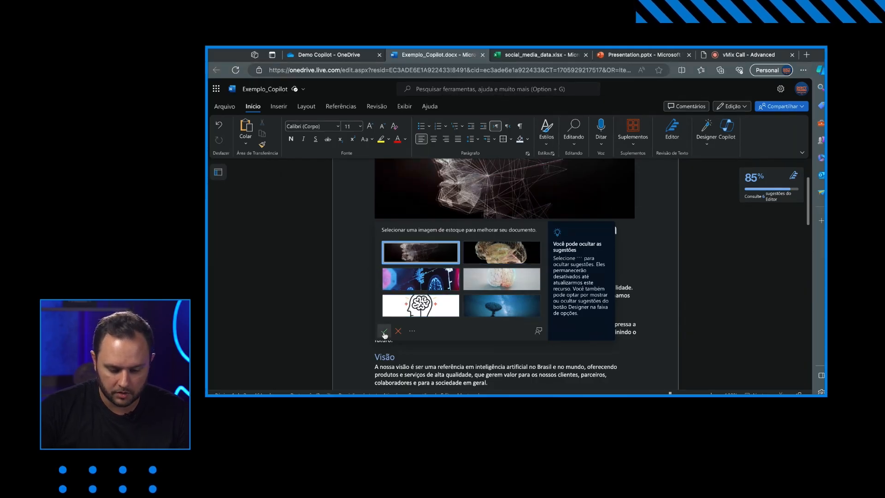
left_click(385, 333)
scroll(501, 276, "up", 2)
left_click(489, 316)
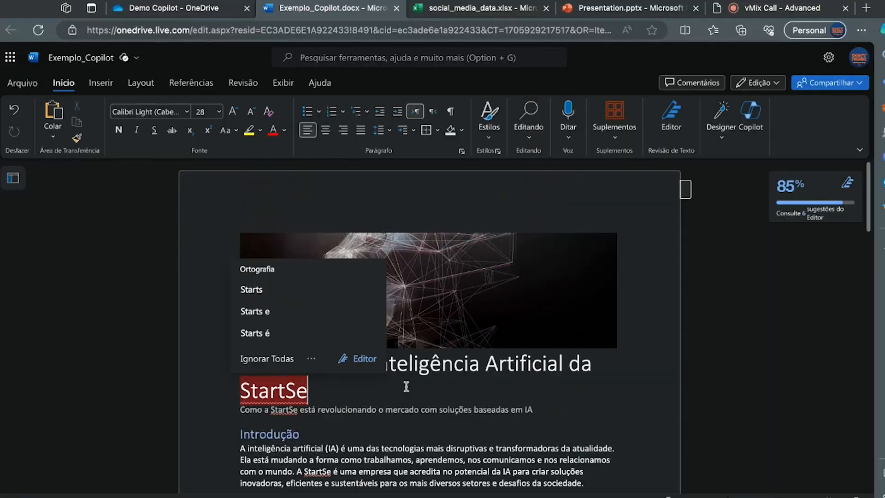
- Select the Compromissos bullet list, have Copilot visualize it as a table, and keep the table
scroll(490, 316, "down", 2)
scroll(406, 386, "down", 10)
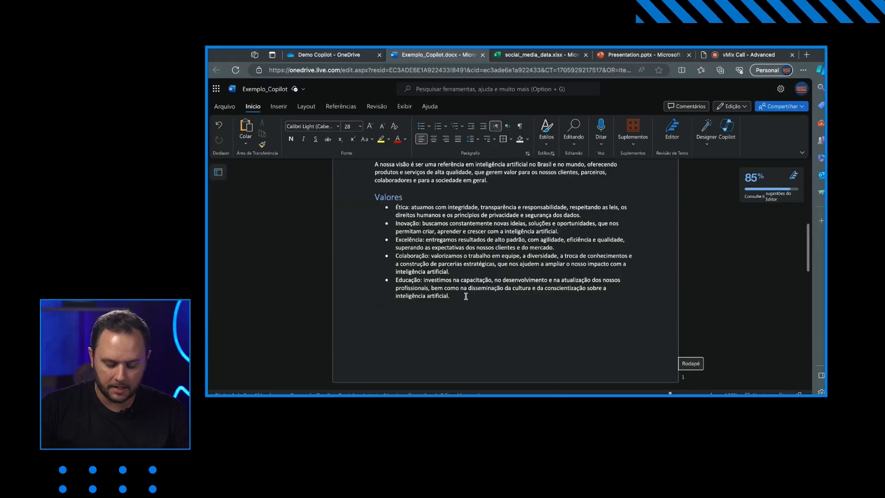
scroll(466, 299, "down", 10)
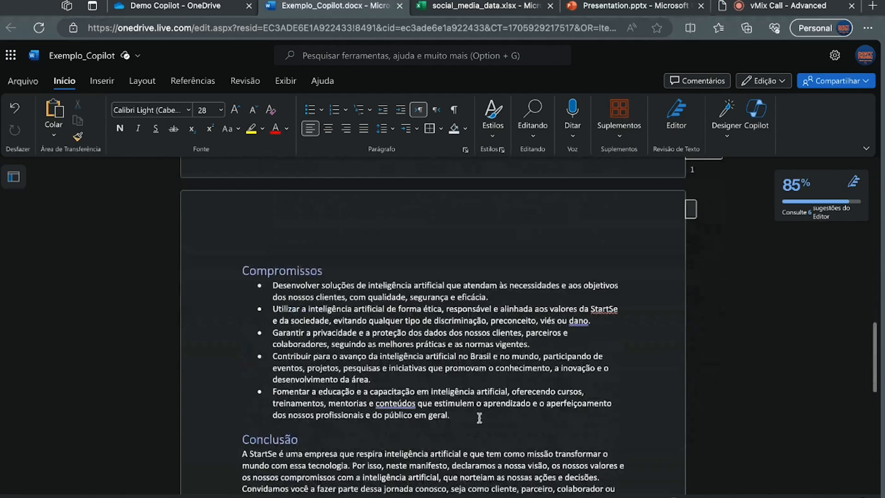
left_click_drag(537, 336, 398, 254)
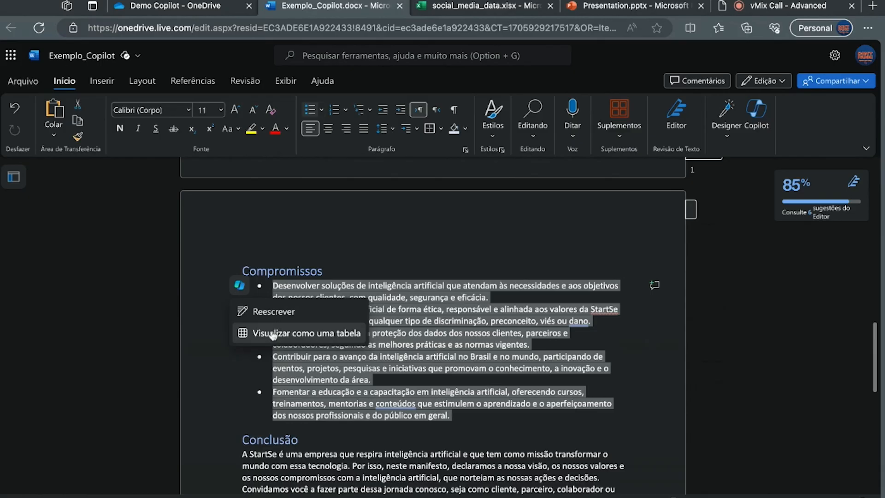
left_click(274, 334)
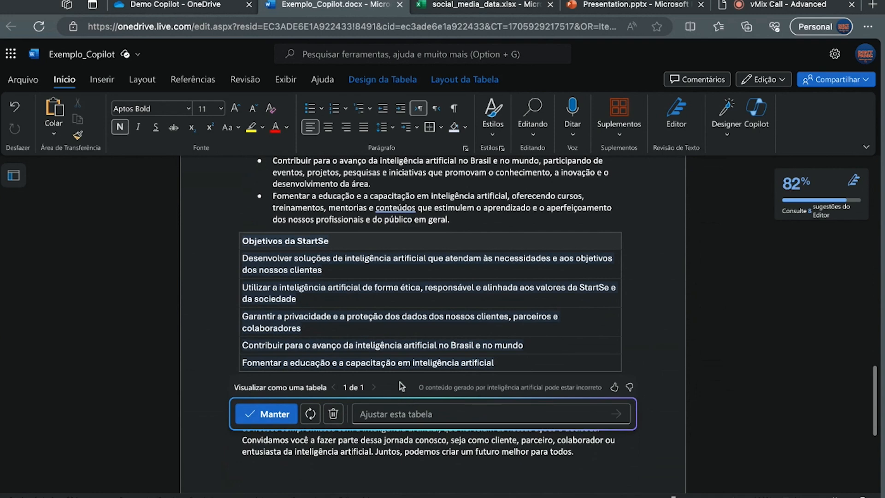
left_click(252, 415)
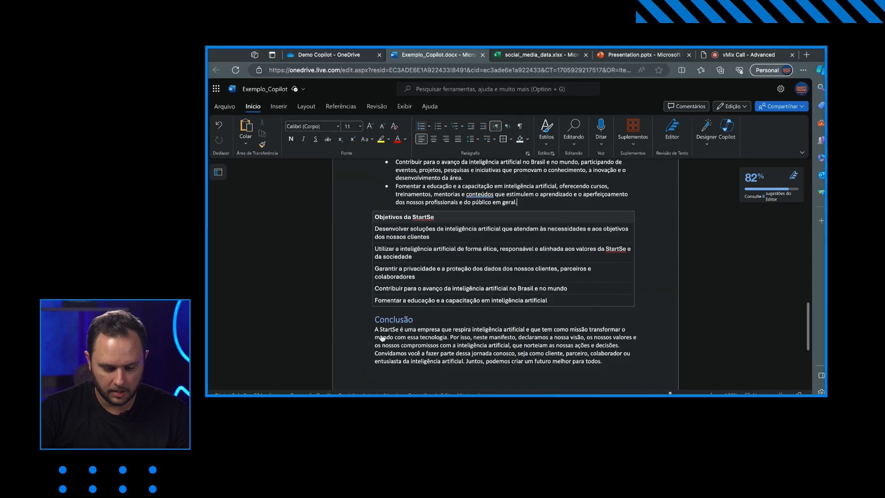
- Open the Copilot pane and ask it to summarize this document
scroll(443, 230, "up", 15)
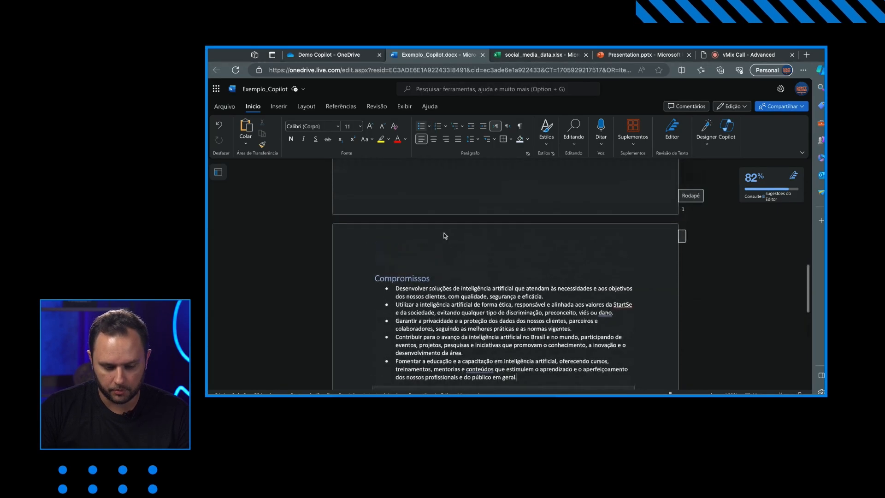
scroll(443, 234, "up", 2)
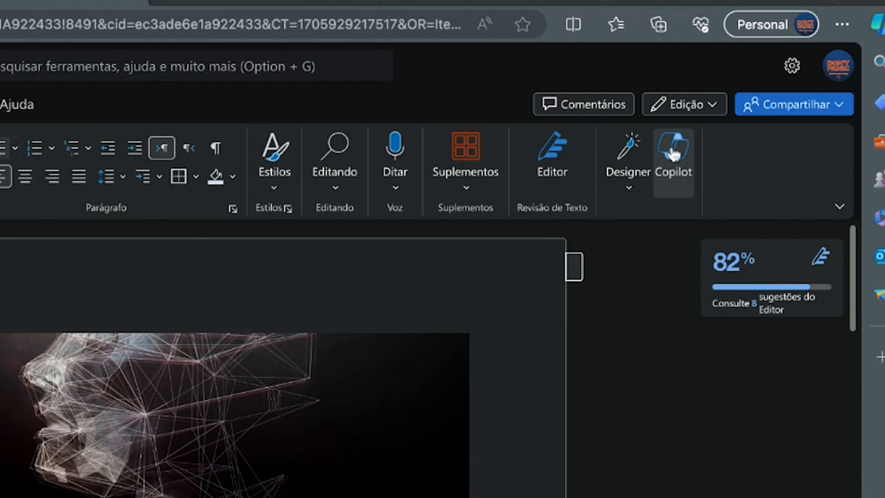
left_click(727, 131)
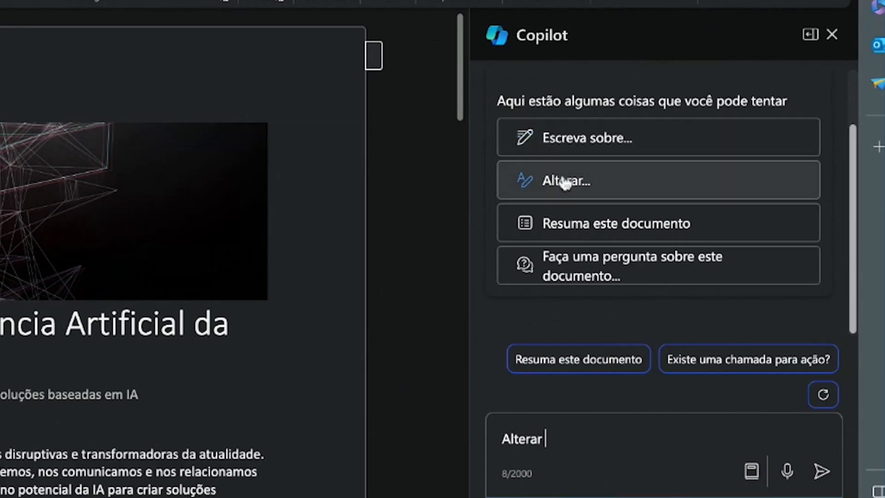
left_click(571, 227)
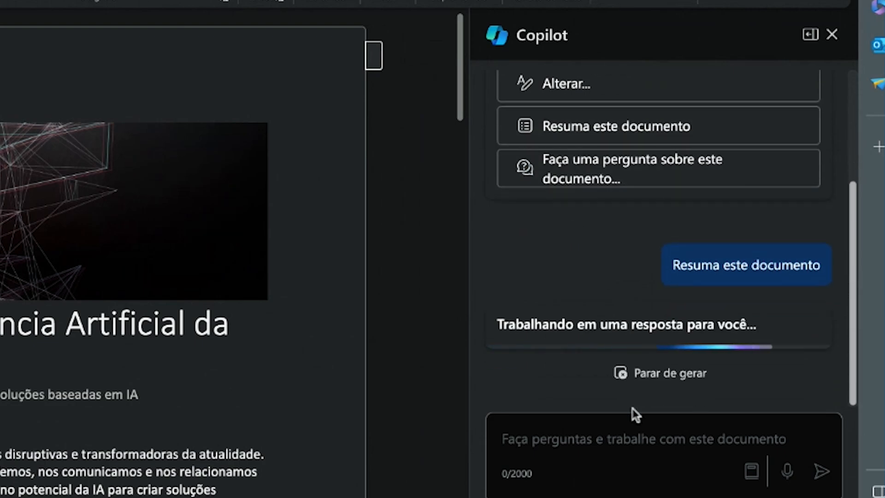